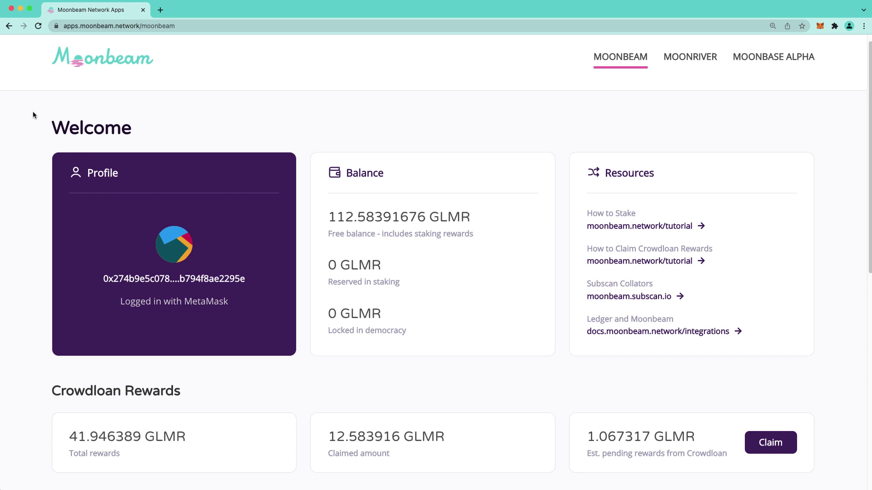
Step: Switch MetaMask to Account 1 and connect it to the Moonbeam site
left_click(109, 25)
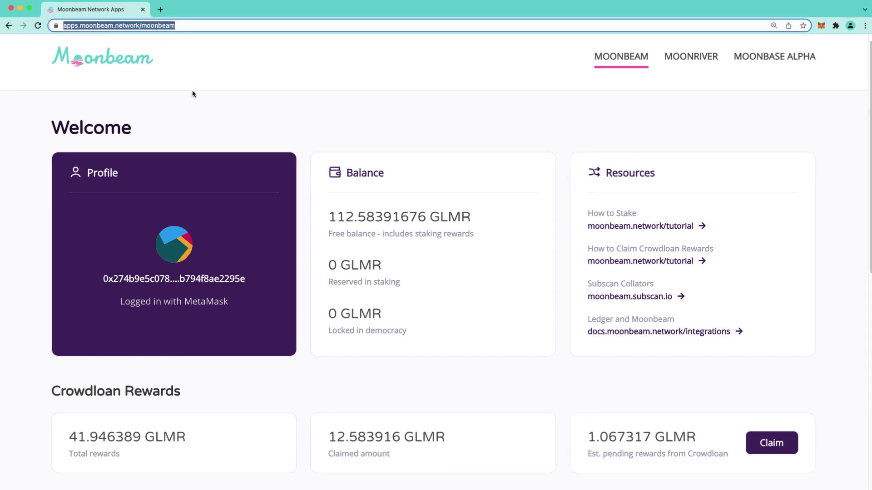
left_click(821, 25)
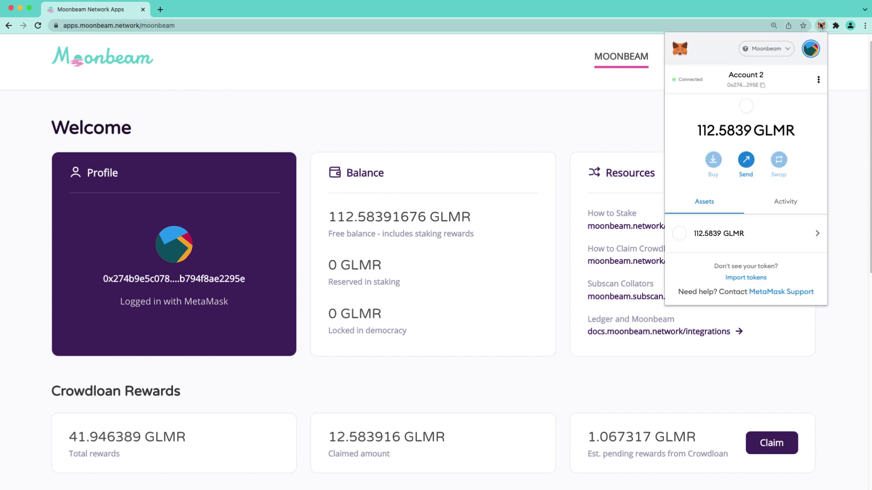
left_click(807, 53)
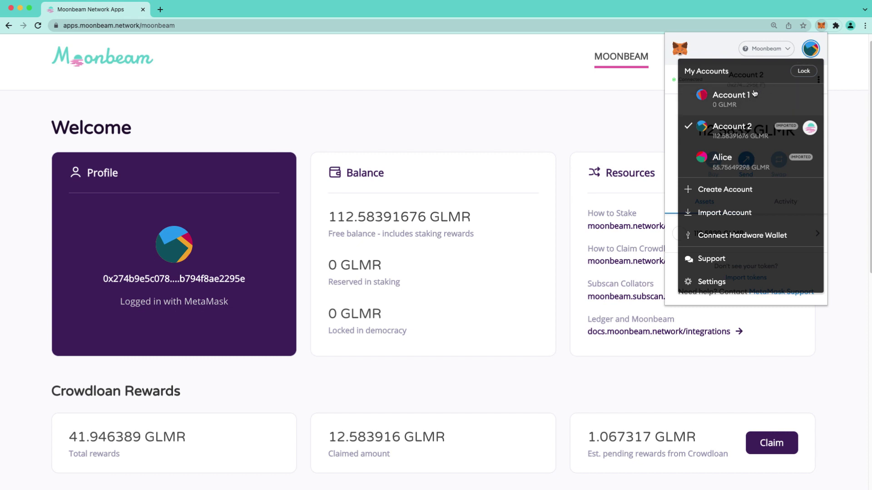
left_click(731, 95)
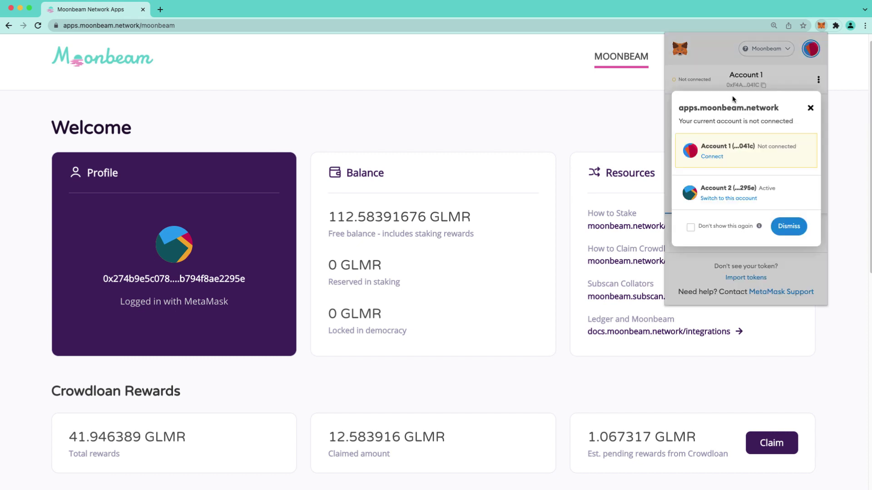
left_click(712, 157)
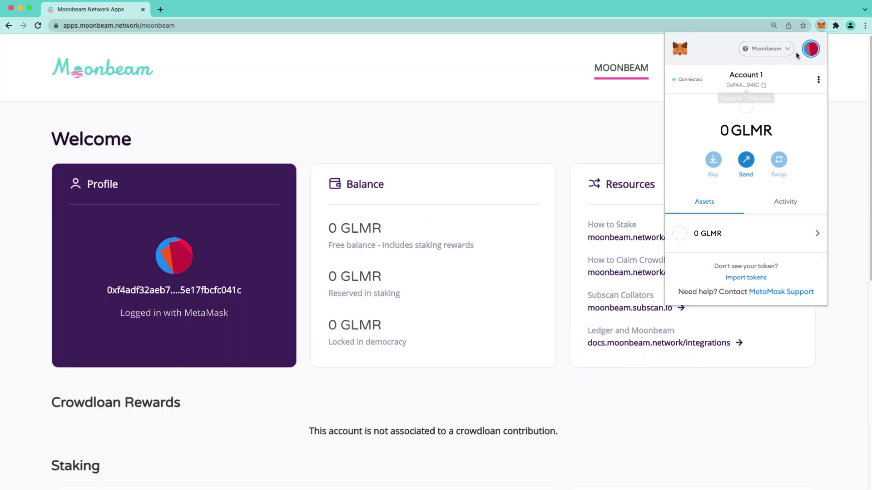
Step: Switch the wallet back to Account 2 with its 112.58 GLMR balance
left_click(810, 48)
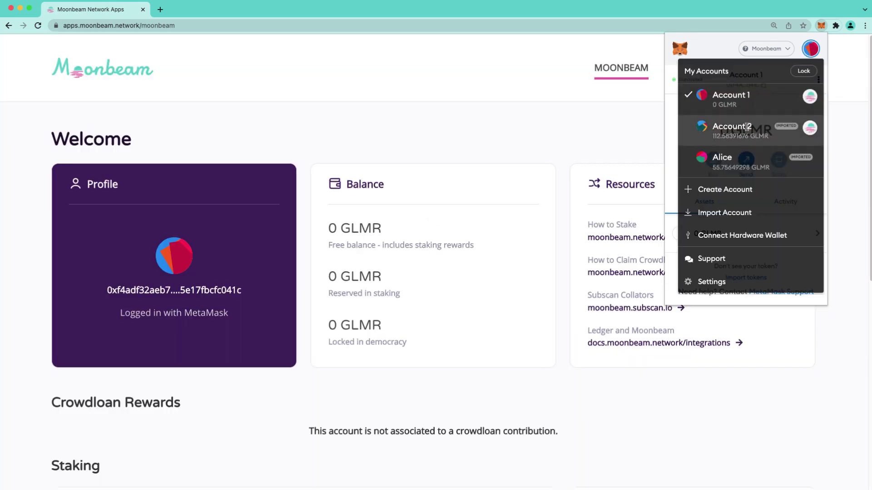
left_click(735, 129)
left_click(136, 26)
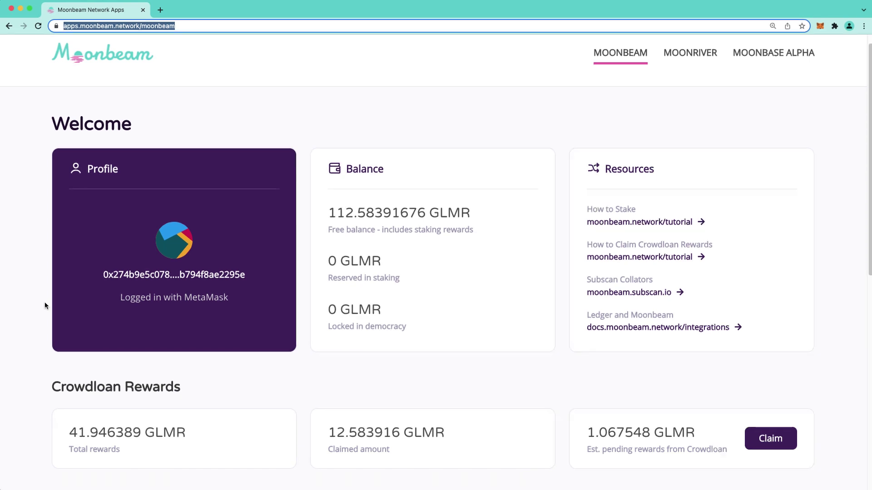
Step: Go to Staking via Manage delegations and bring up the Active Pool collator list
scroll(41, 296, "down", 5)
scroll(42, 297, "down", 2)
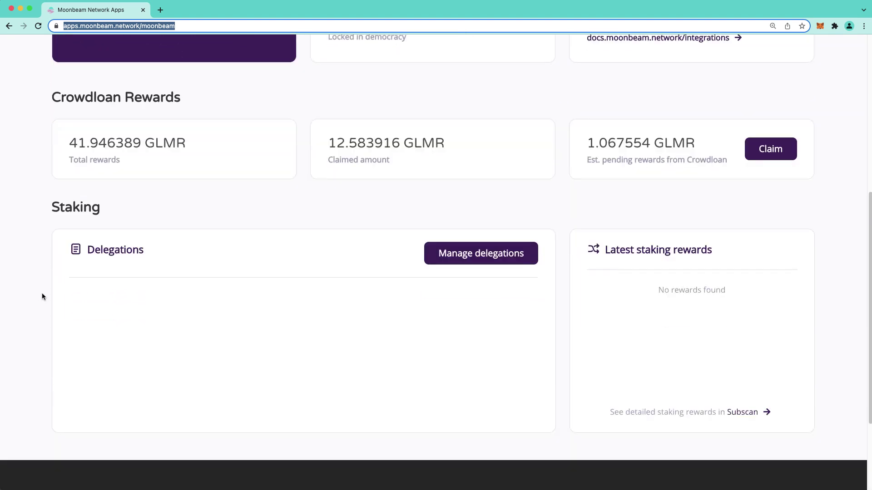
left_click(477, 254)
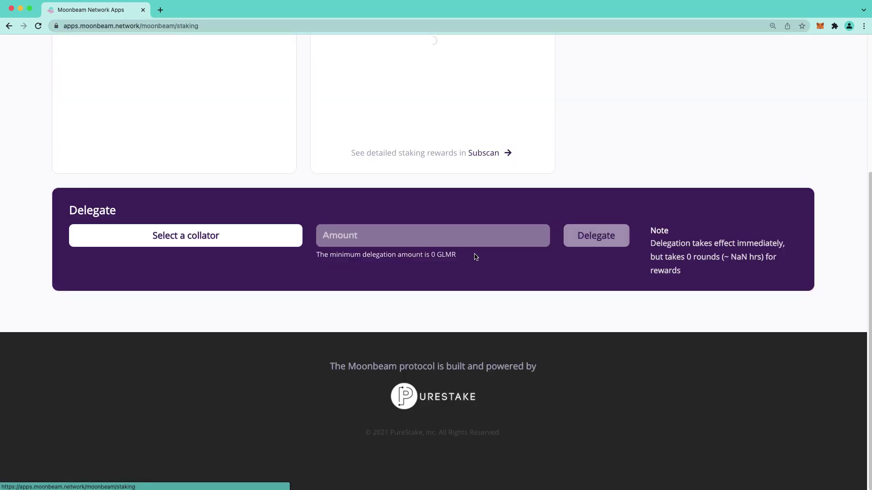
left_click(185, 241)
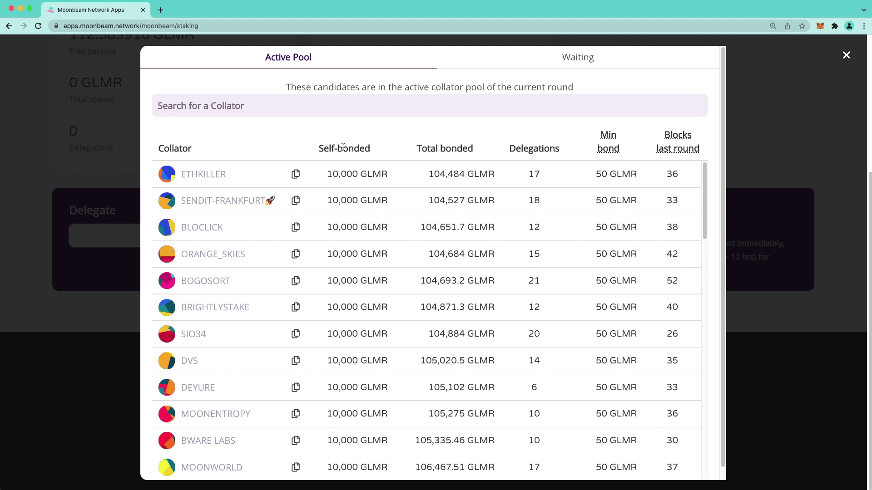
scroll(343, 147, "down", 1)
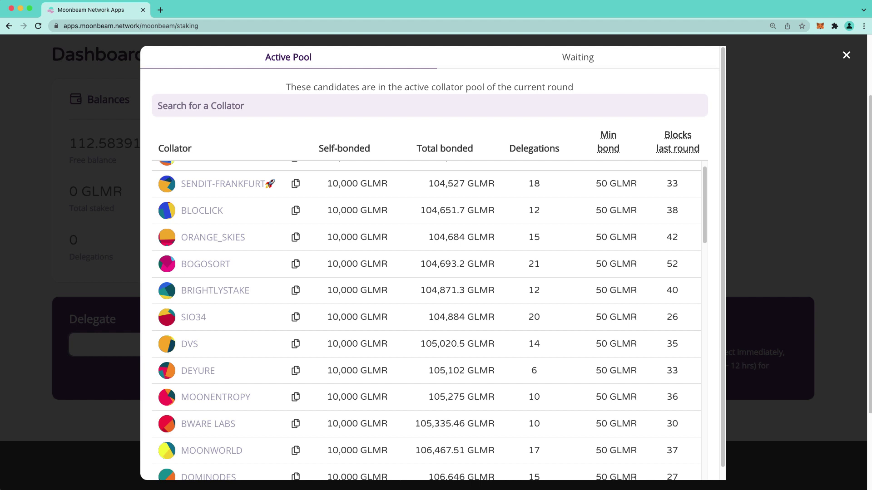
Step: Scroll back up through the Active Pool list to locate orange_skies
scroll(536, 272, "up", 1)
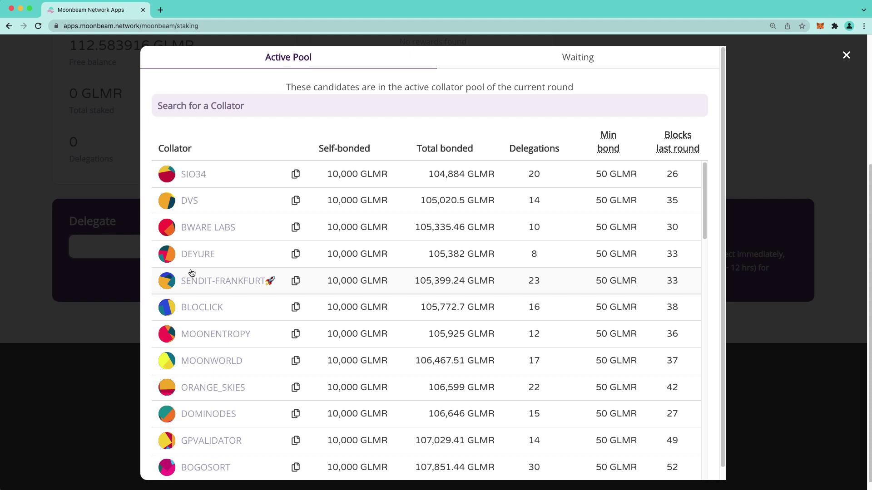
Step: Pick ORANGE_SKIES and delegate 50 GLMR to it, confirming in MetaMask
left_click(221, 391)
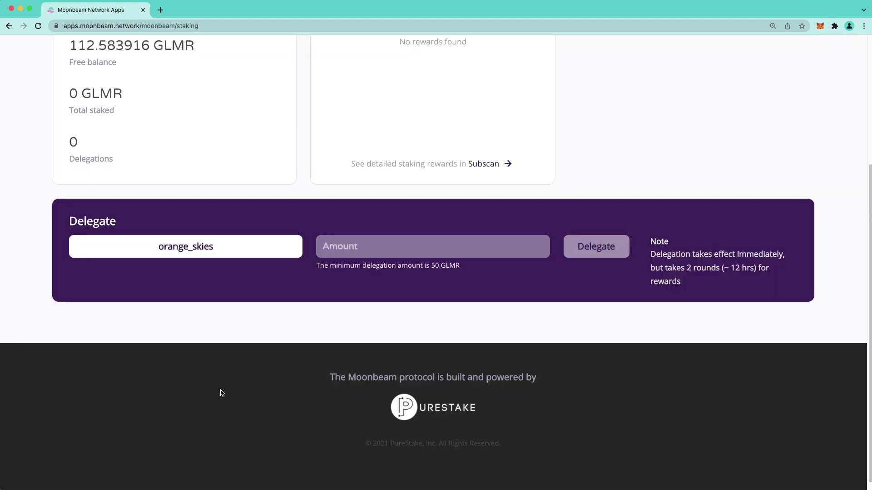
left_click(377, 255)
type("50")
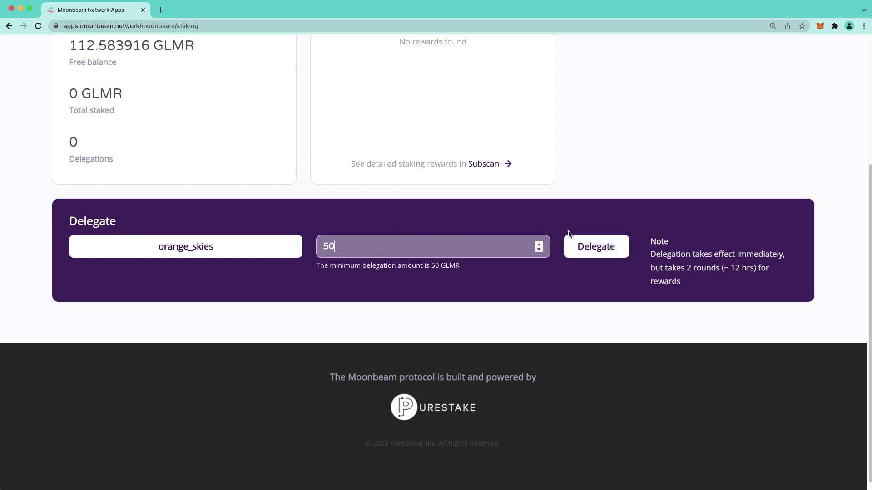
left_click(579, 243)
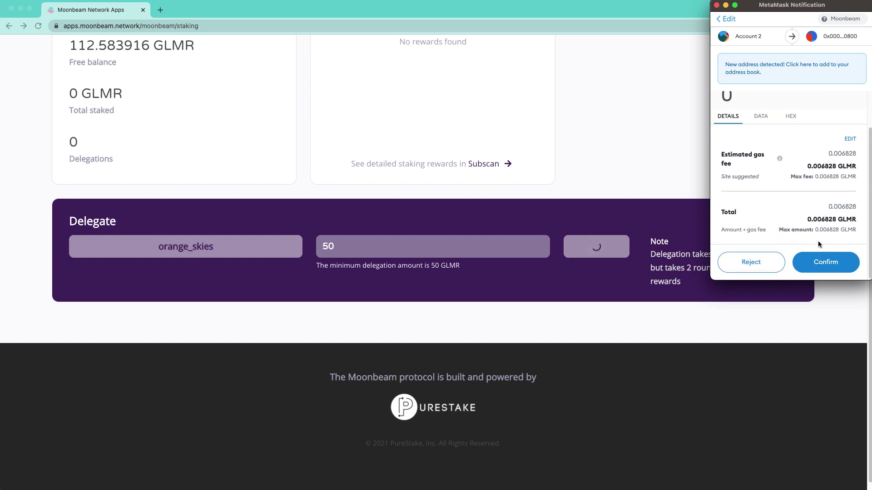
left_click(829, 266)
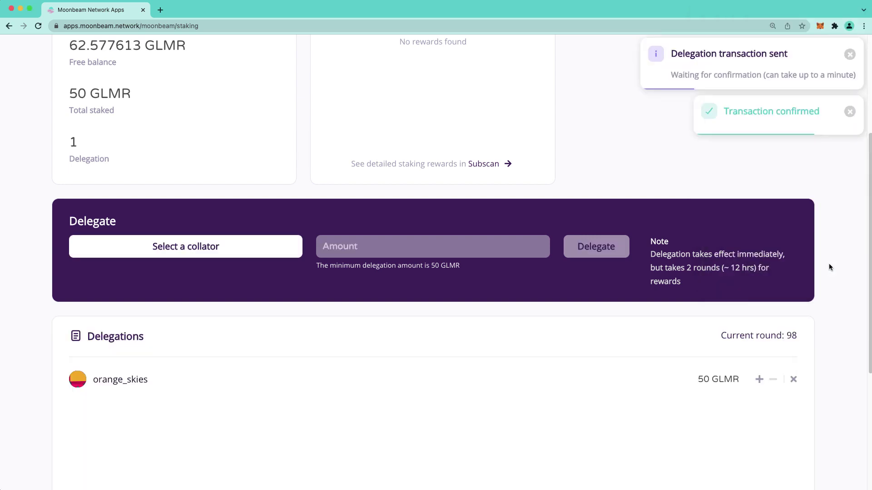
scroll(829, 267, "up", 2)
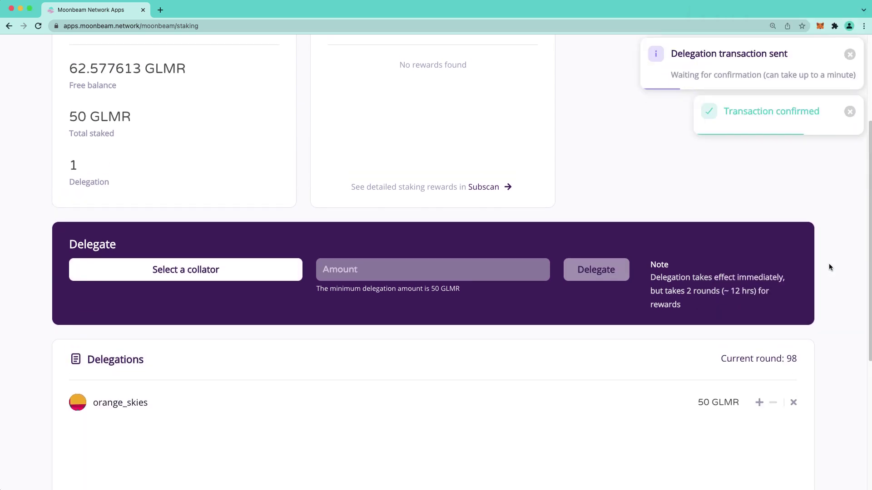
scroll(49, 373, "up", 1)
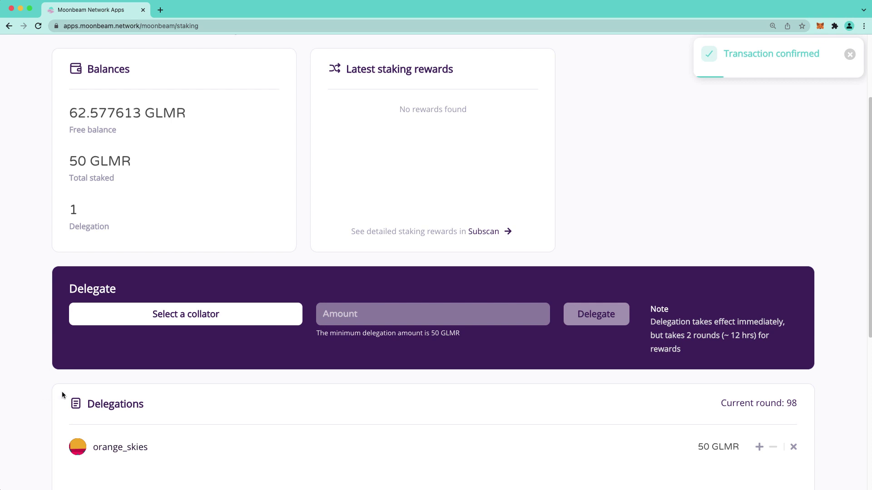
Step: Bond an extra 2 GLMR to orange_skies and confirm it in MetaMask
scroll(62, 394, "down", 1)
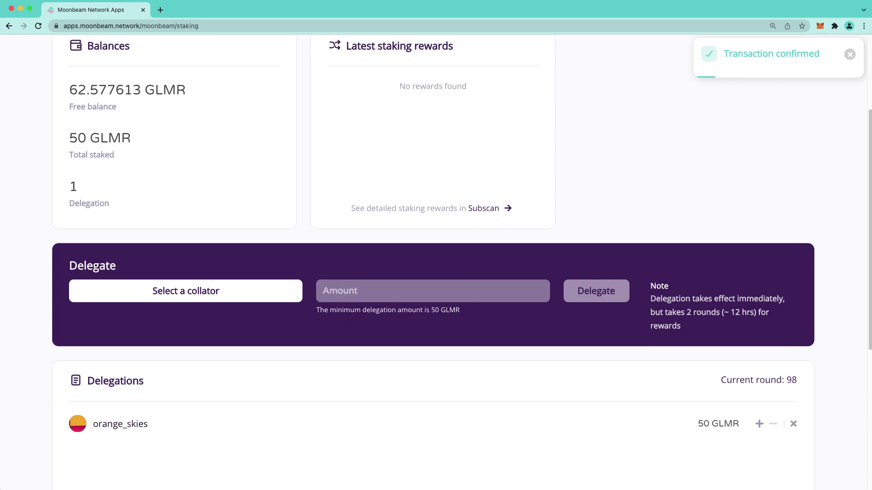
left_click(759, 424)
scroll(763, 429, "down", 3)
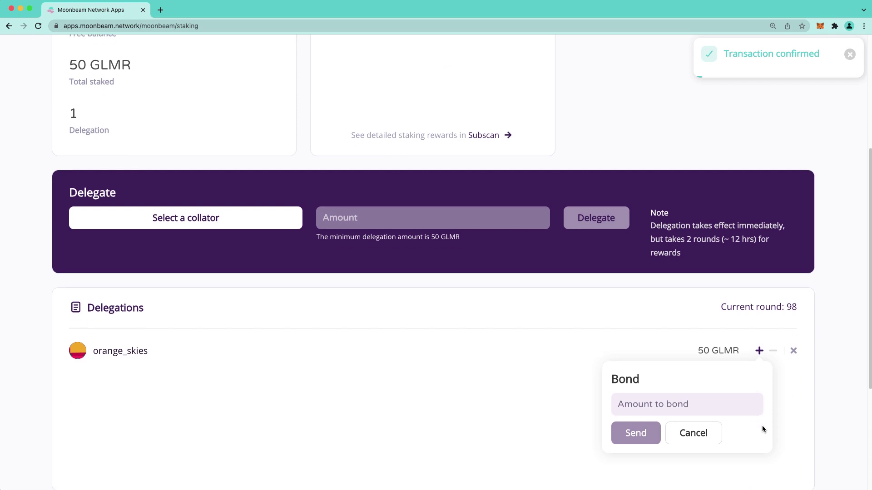
left_click(672, 405)
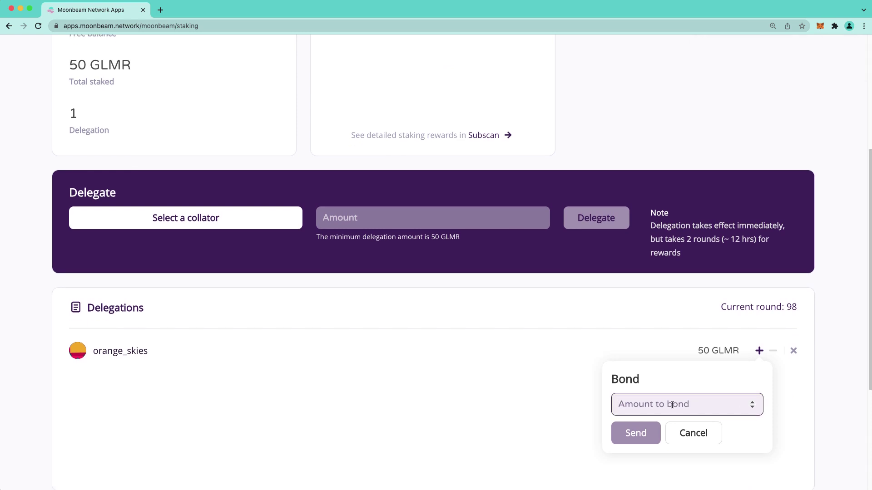
type("2")
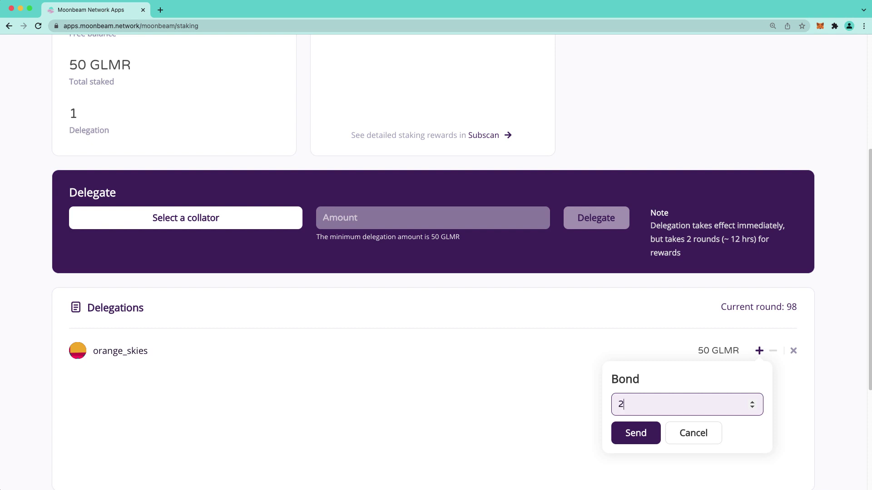
left_click(635, 432)
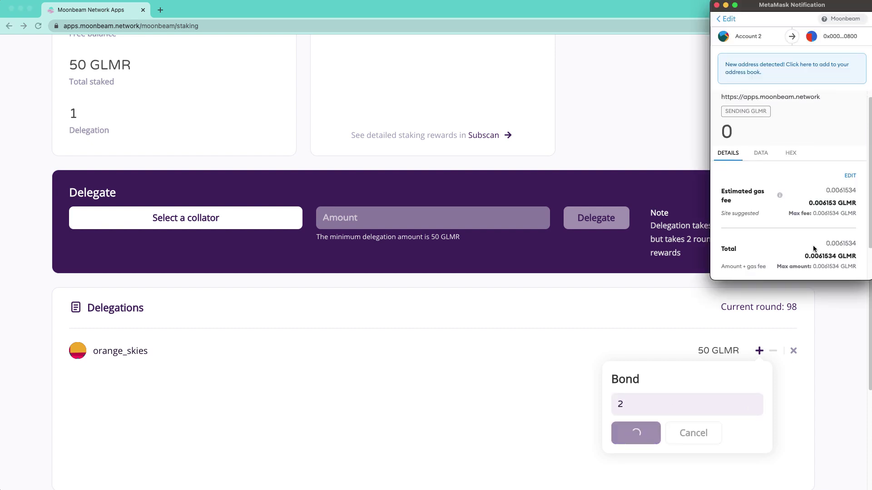
left_click(839, 266)
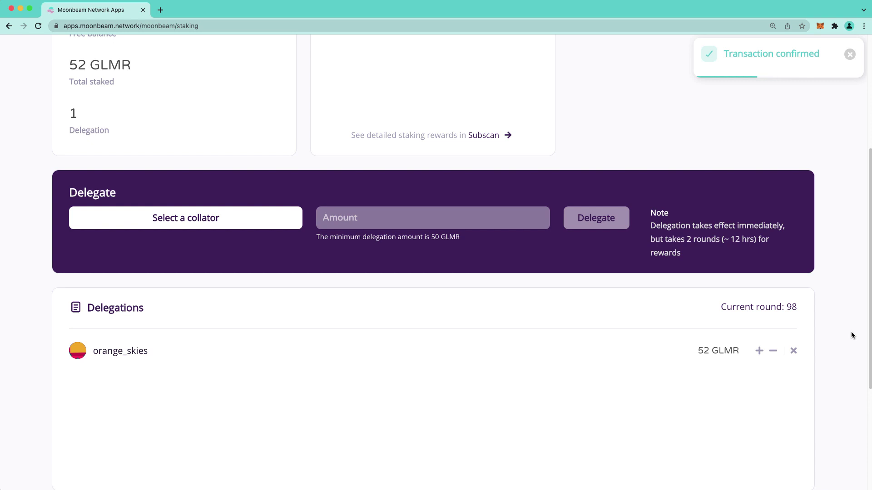
Step: Submit a 1 GLMR unbond request for orange_skies and confirm it in MetaMask
left_click(773, 350)
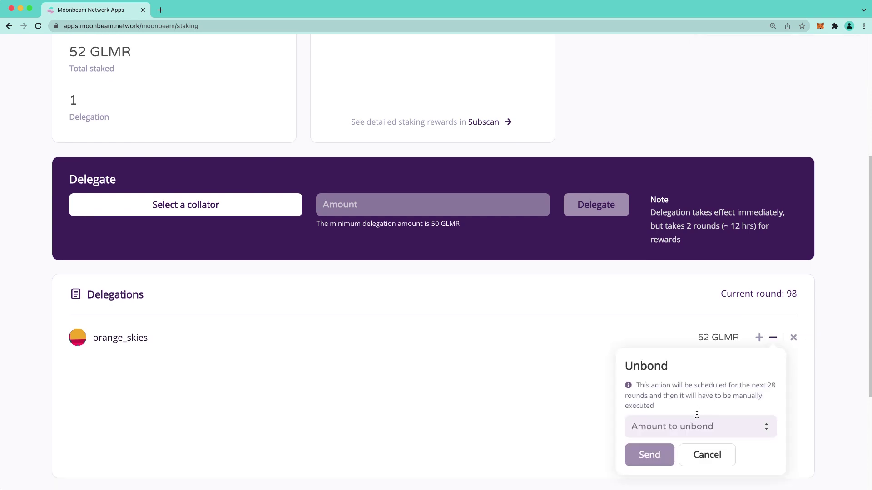
left_click(692, 422)
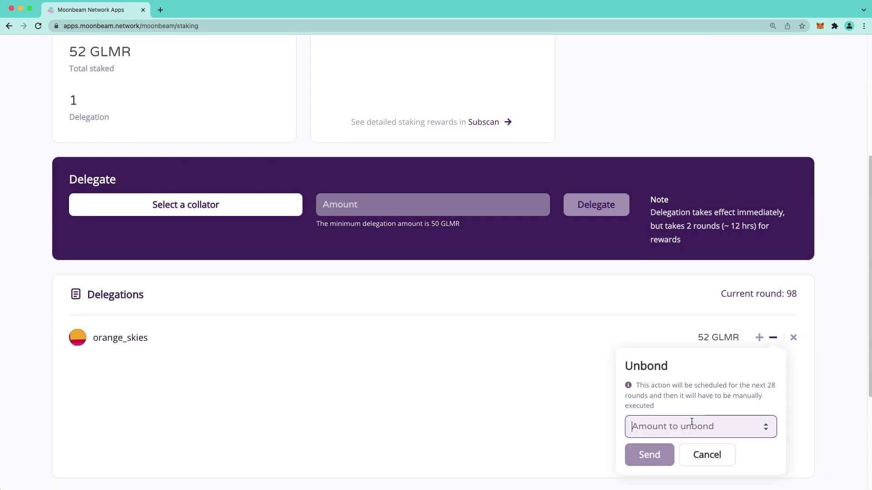
type("1")
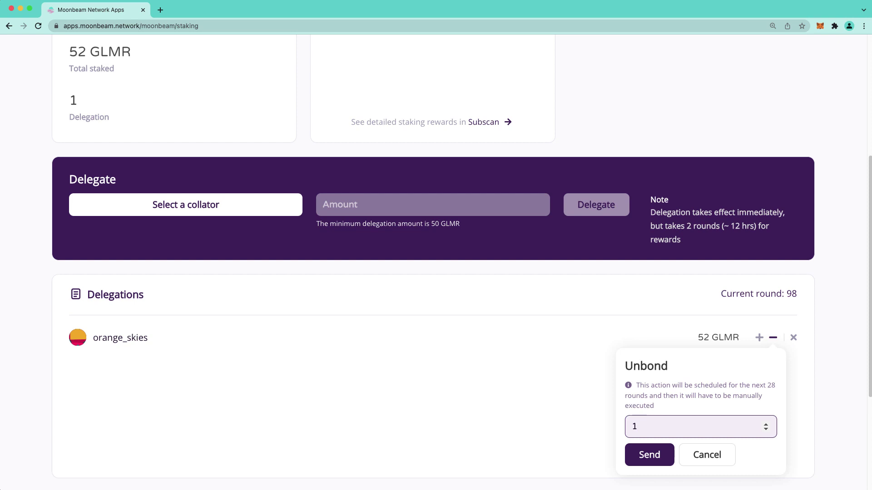
left_click(658, 451)
scroll(822, 259, "down", 2)
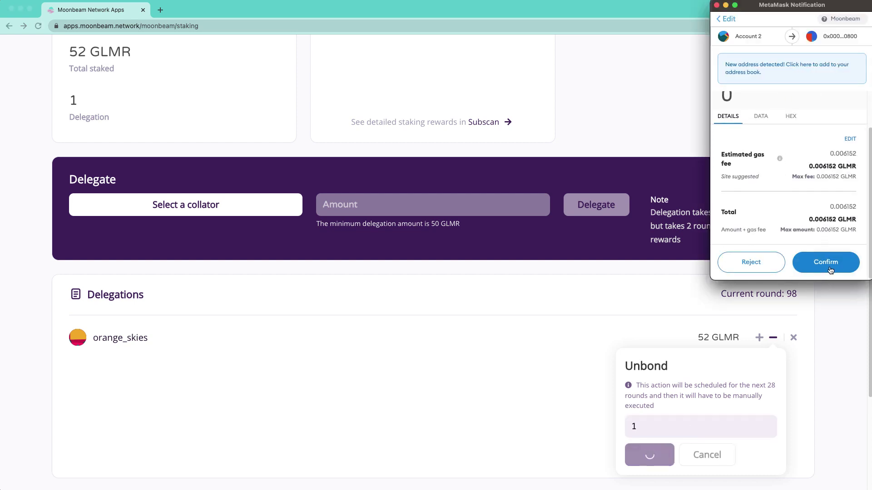
left_click(829, 268)
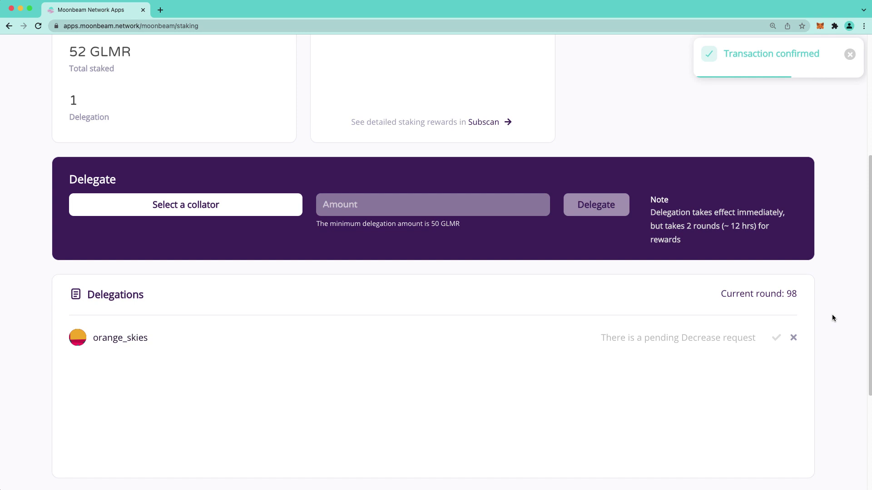
scroll(811, 414, "down", 1)
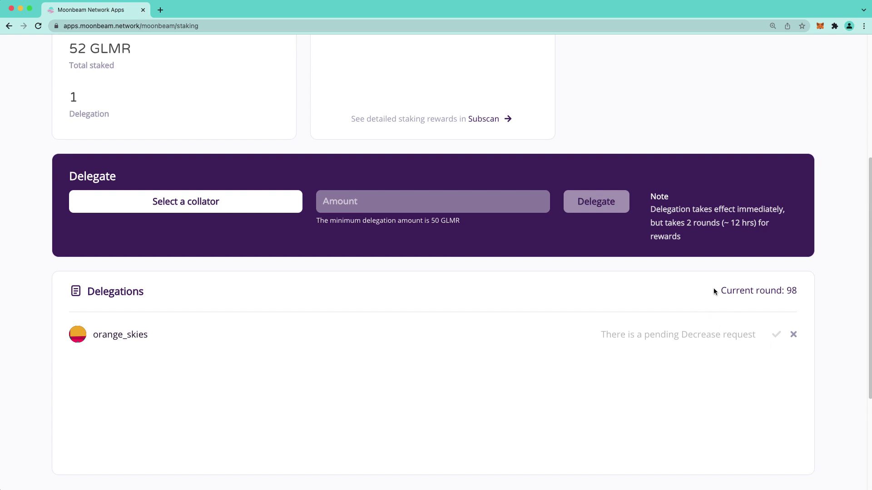
mouse_move(737, 295)
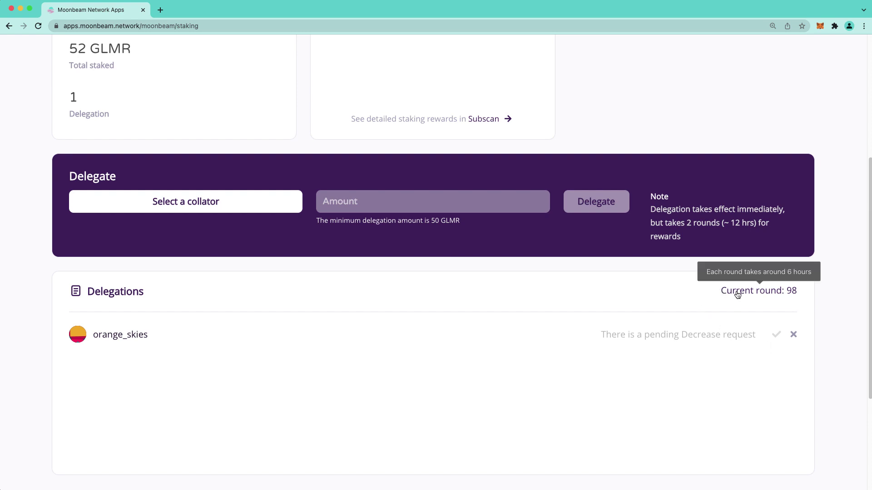